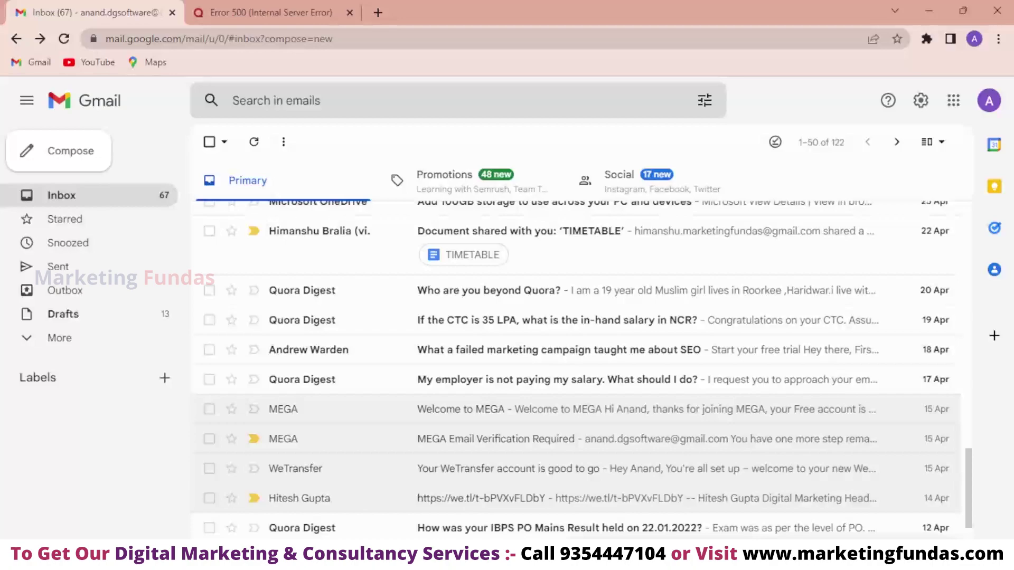
Select every conversation on the current page of the inbox's Primary category.
scroll(751, 278, "down", 3)
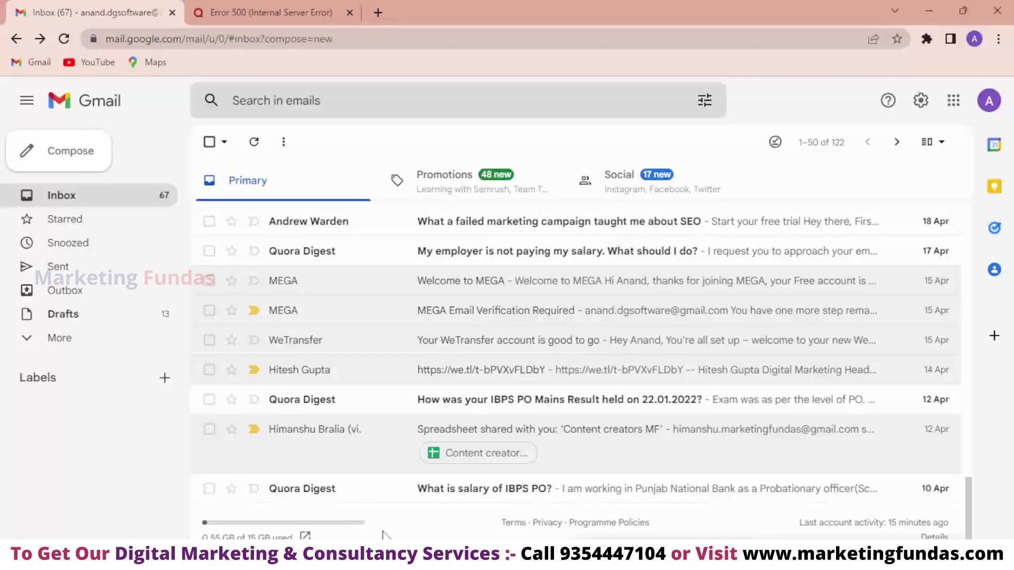
scroll(383, 535, "up", 3)
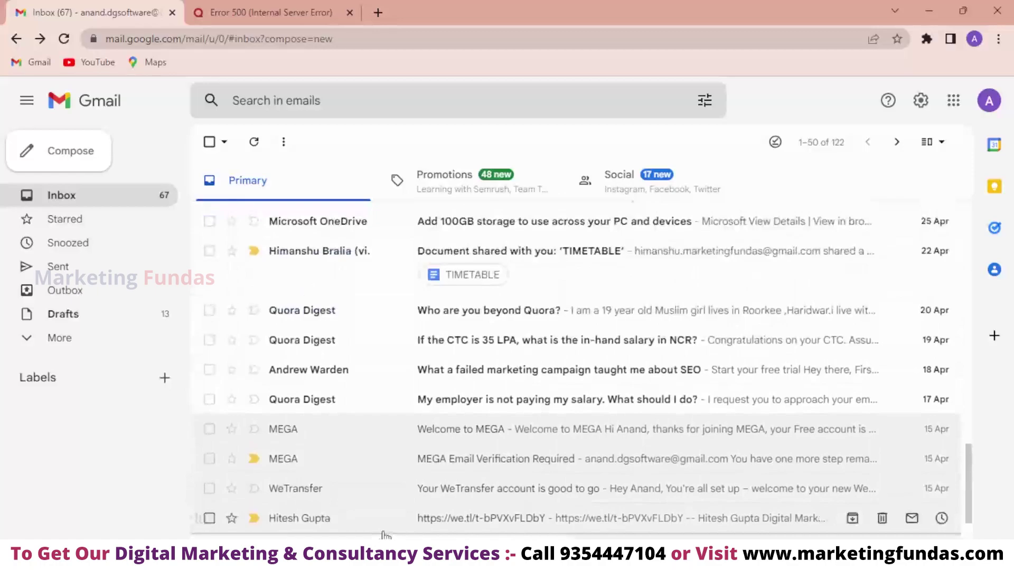
scroll(396, 523, "down", 3)
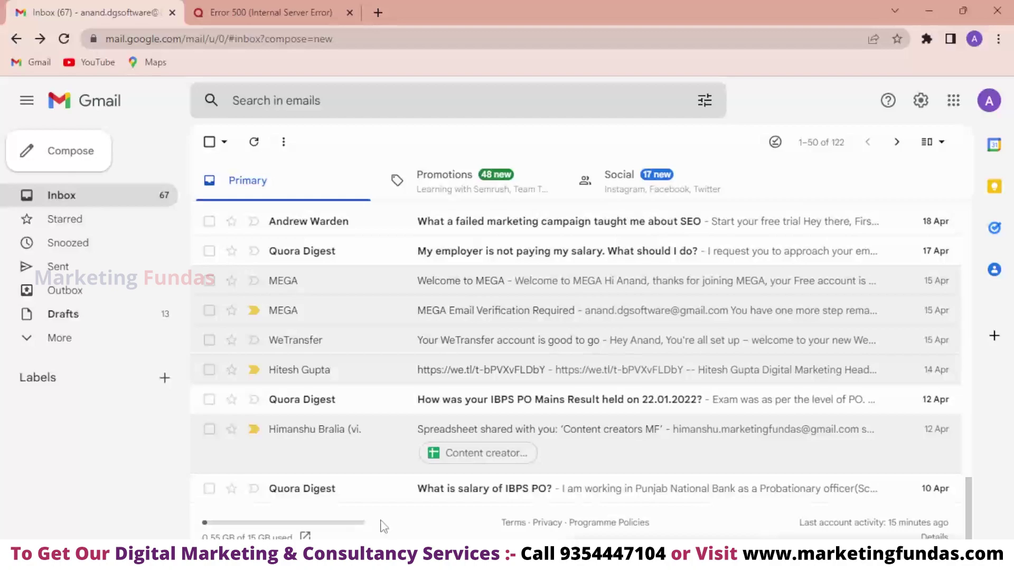
left_click(209, 221)
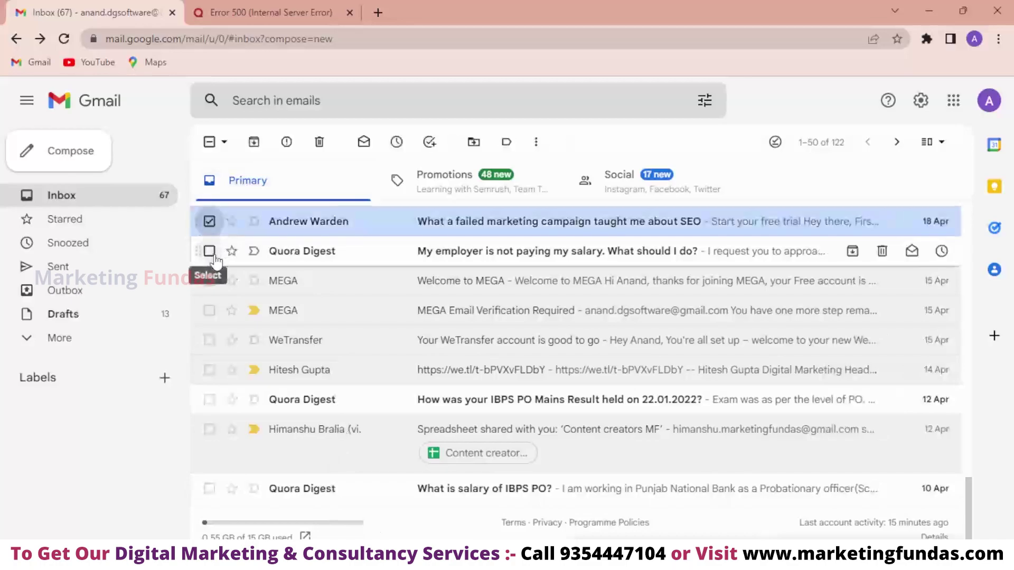
left_click(209, 252)
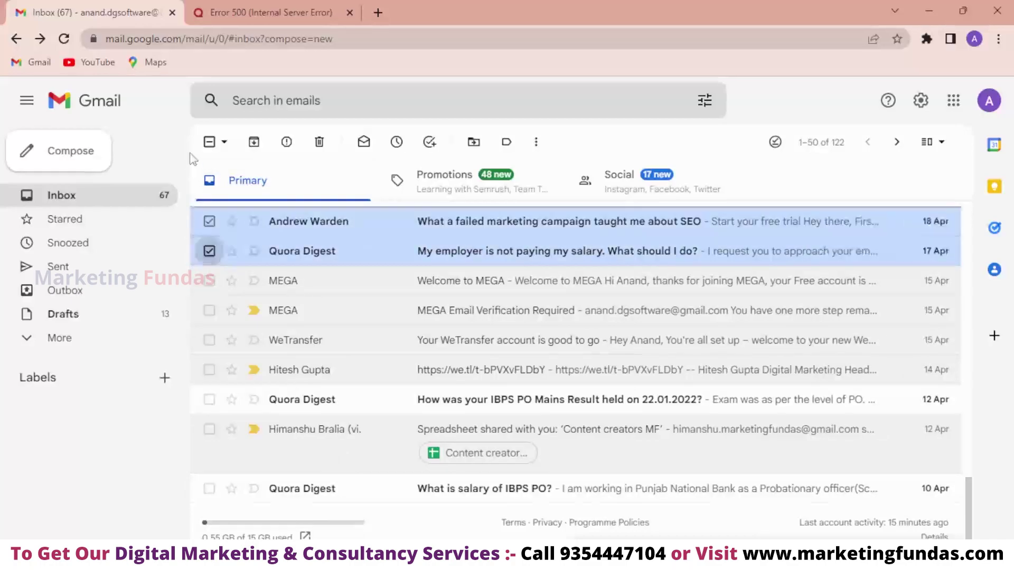
left_click(224, 142)
left_click(240, 164)
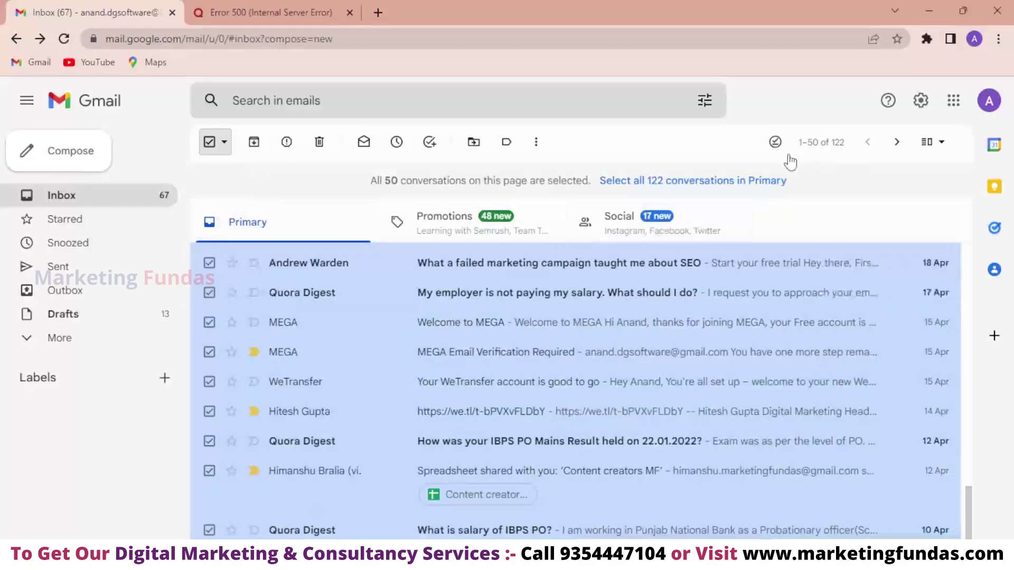
left_click(805, 151)
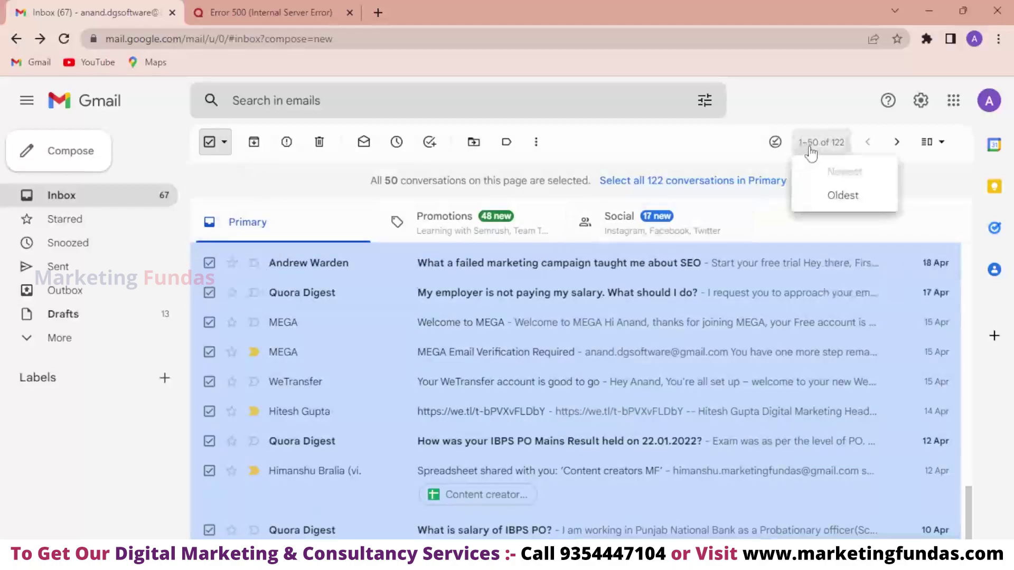
scroll(308, 396, "down", 1)
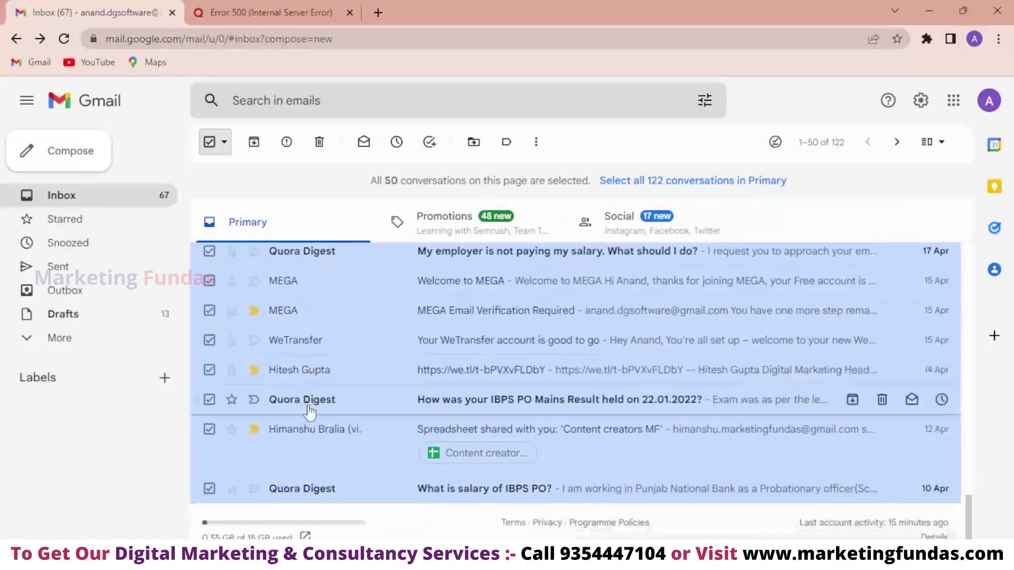
scroll(308, 407, "up", 10)
scroll(309, 412, "up", 5)
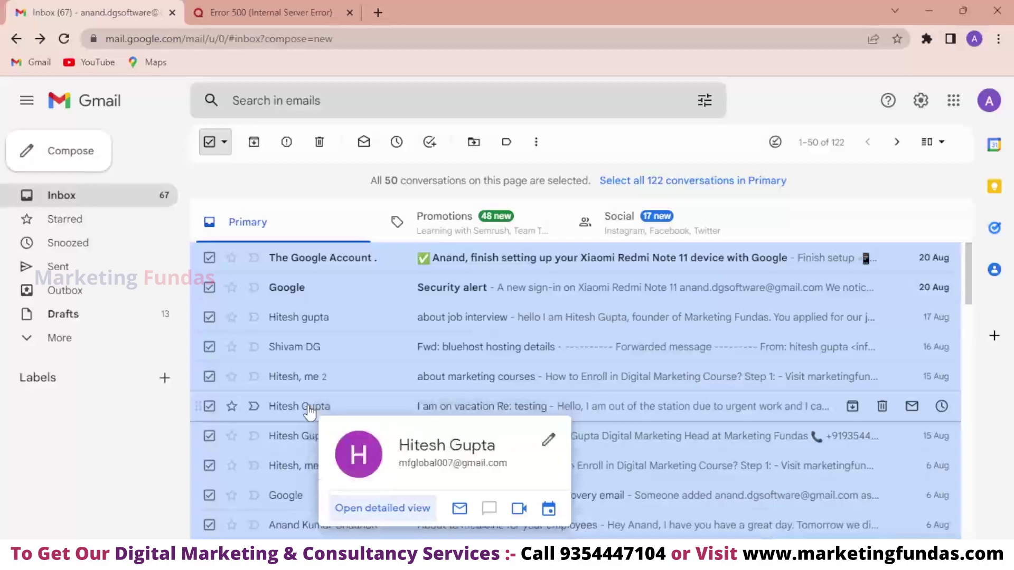
Select all 227 conversations in the Promotions category, and return to the Primary inbox.
left_click(412, 224)
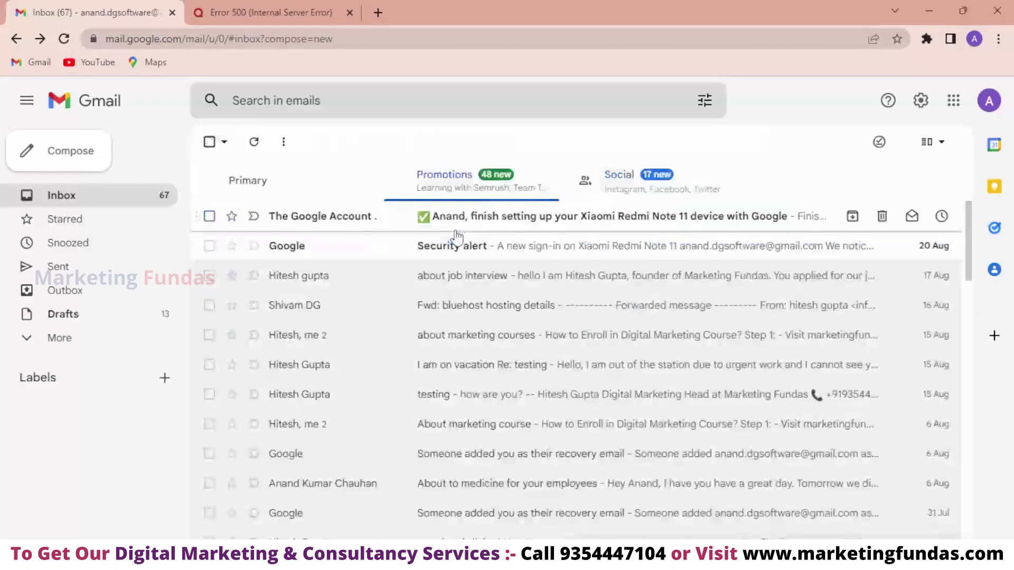
scroll(385, 362, "down", 15)
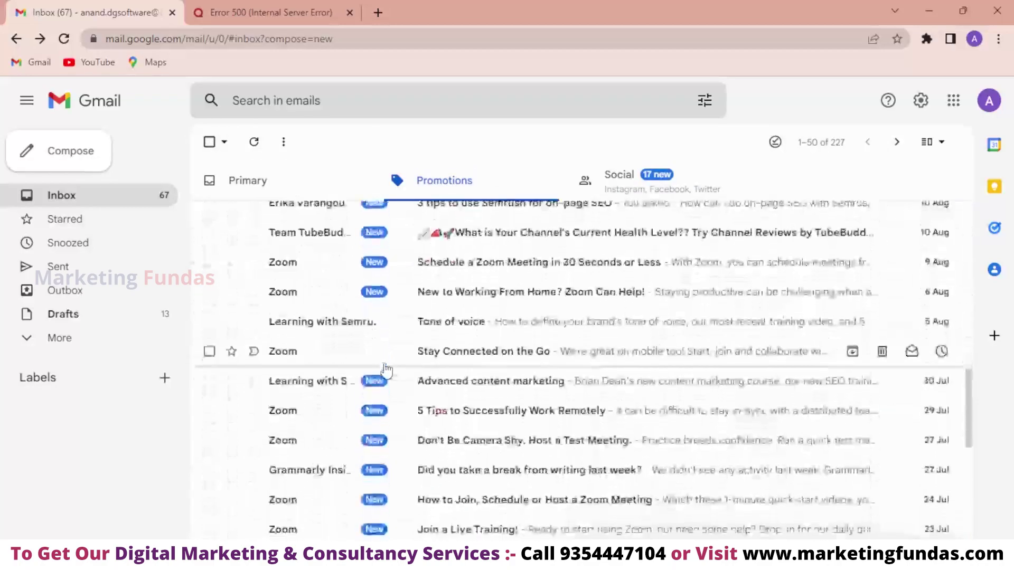
left_click(838, 153)
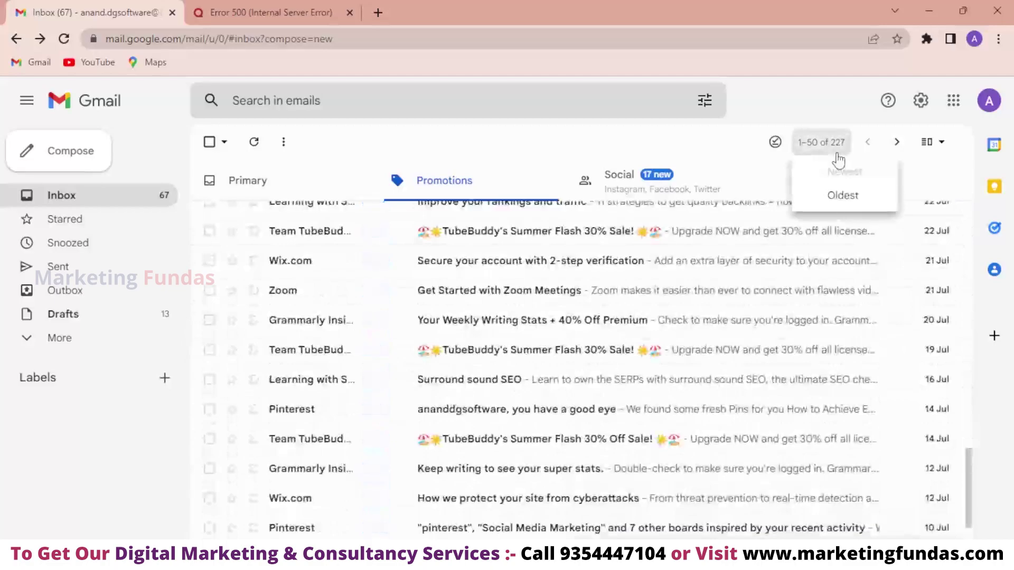
left_click(209, 143)
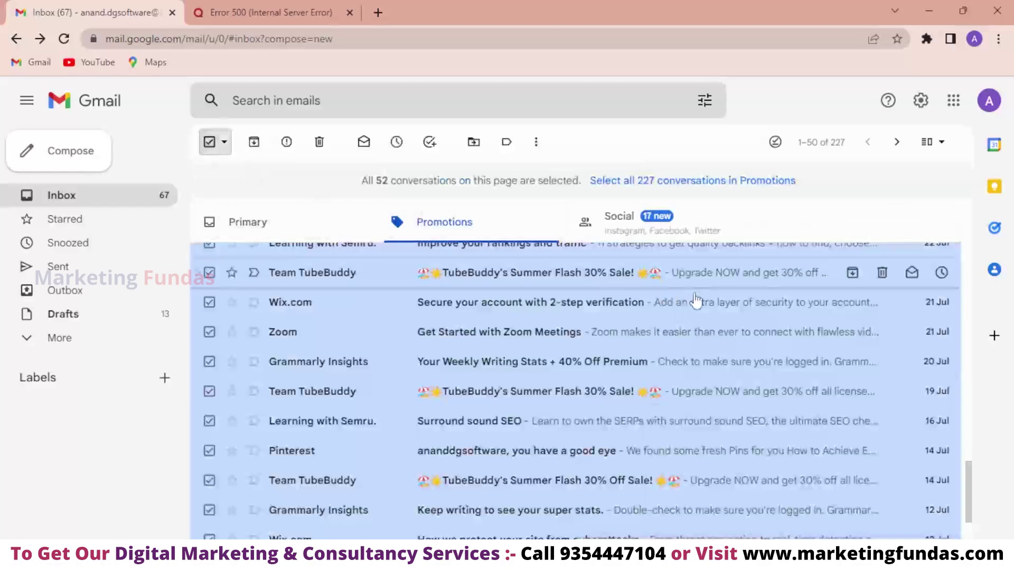
scroll(368, 351, "down", 3)
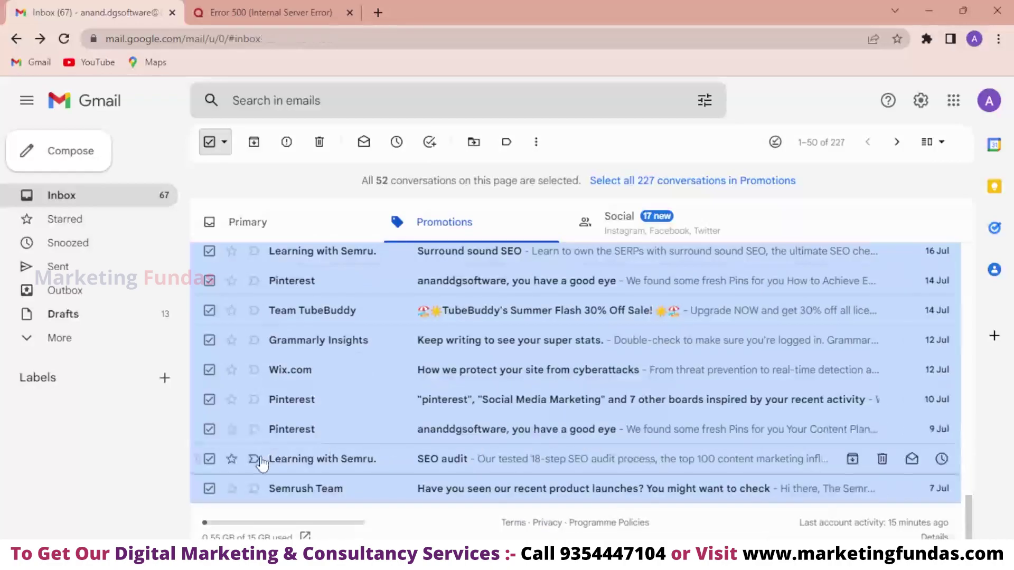
scroll(285, 443, "up", 5)
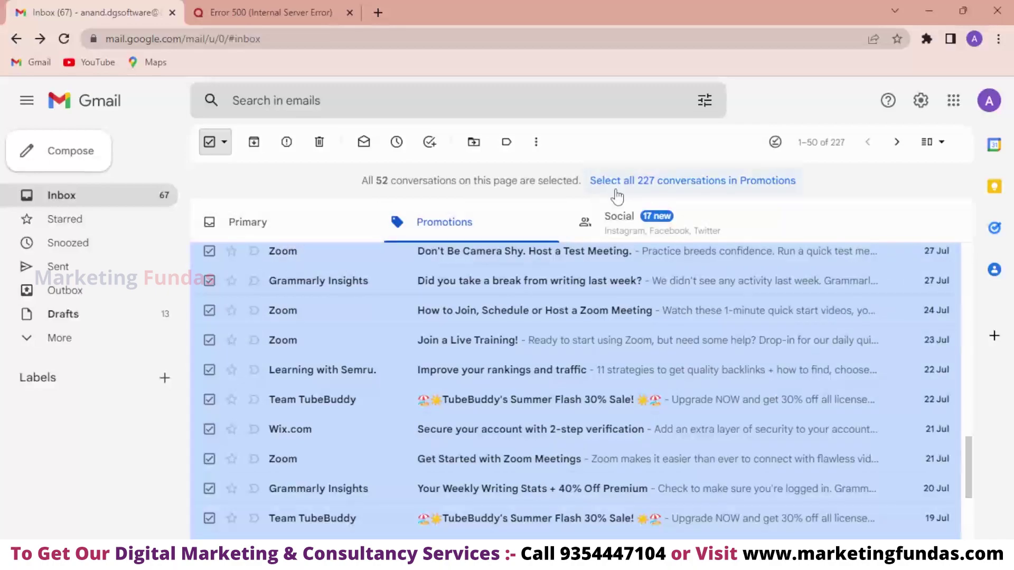
left_click(684, 182)
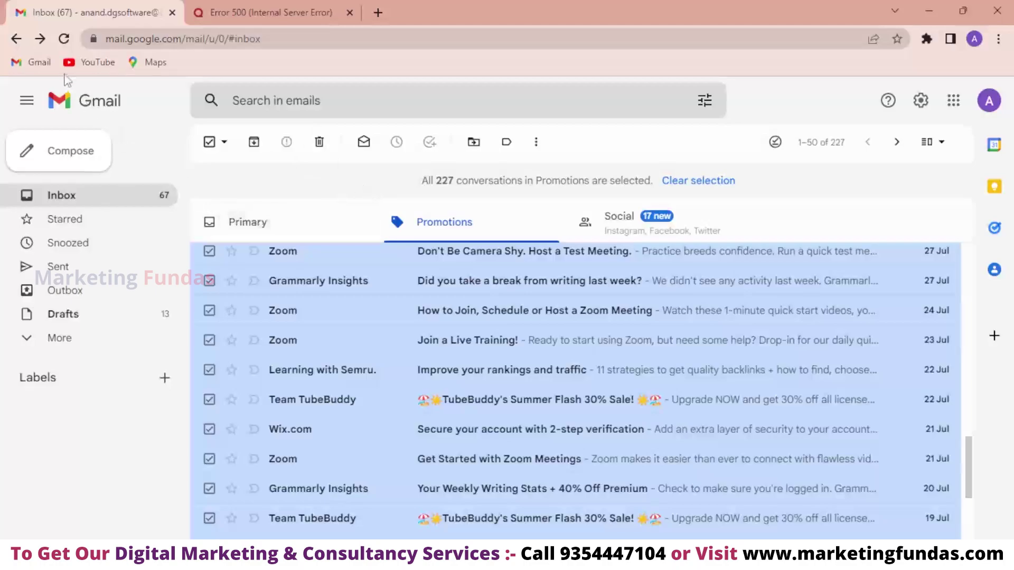
left_click(18, 40)
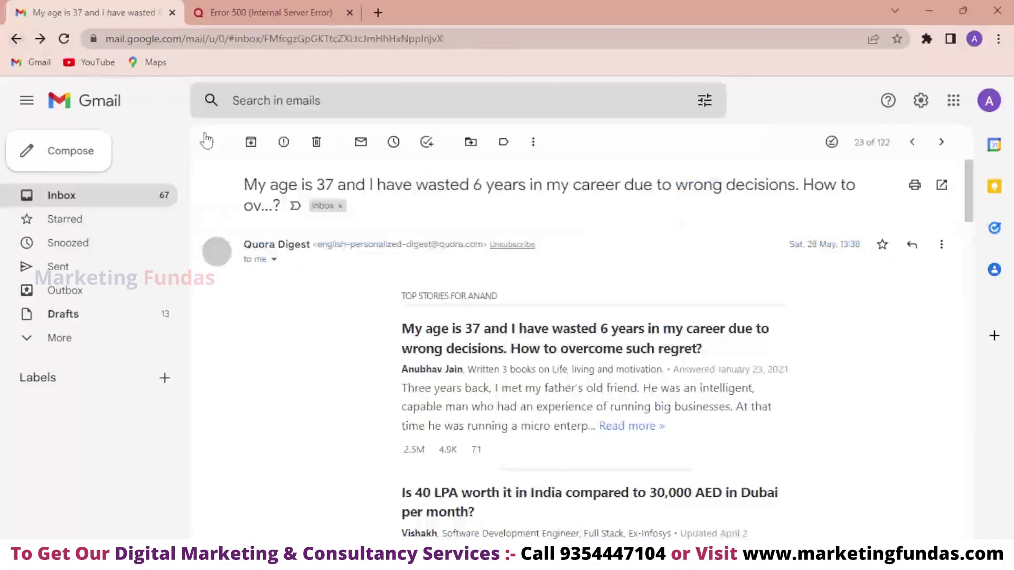
left_click(42, 63)
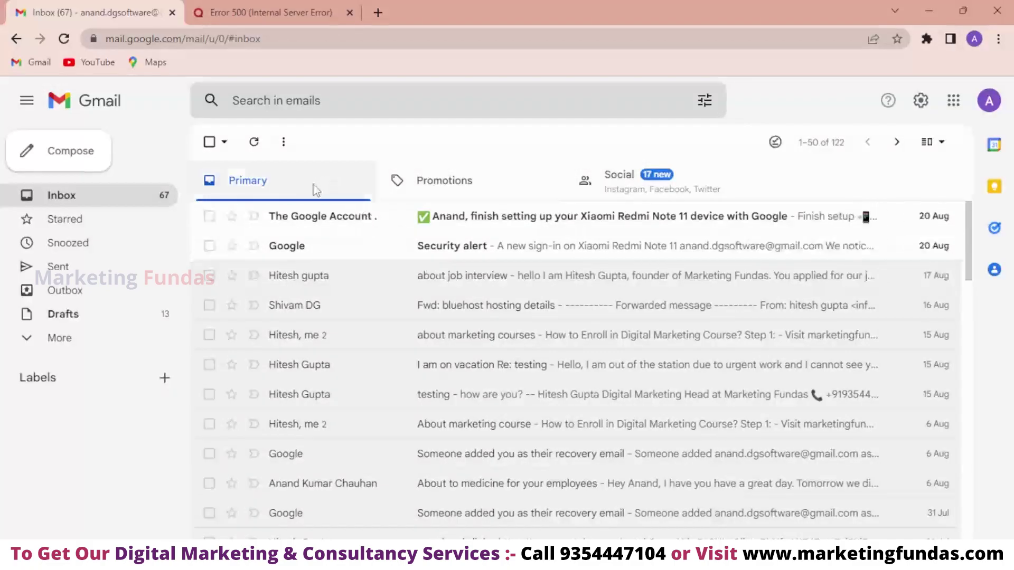
Open the Quora Digest email about the next Prime Minister of India and move it to Promotions.
scroll(346, 254, "down", 5)
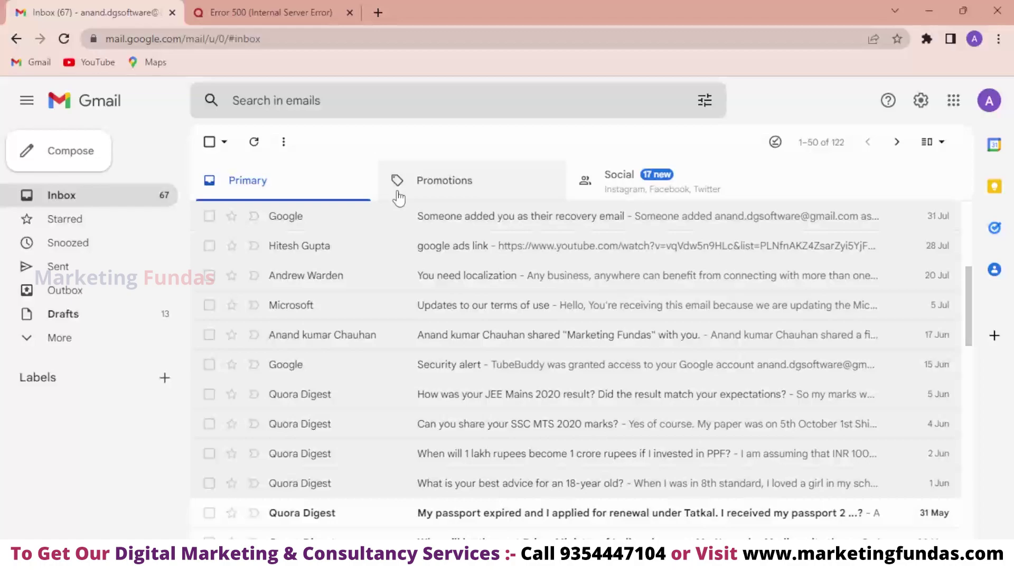
scroll(317, 361, "down", 4)
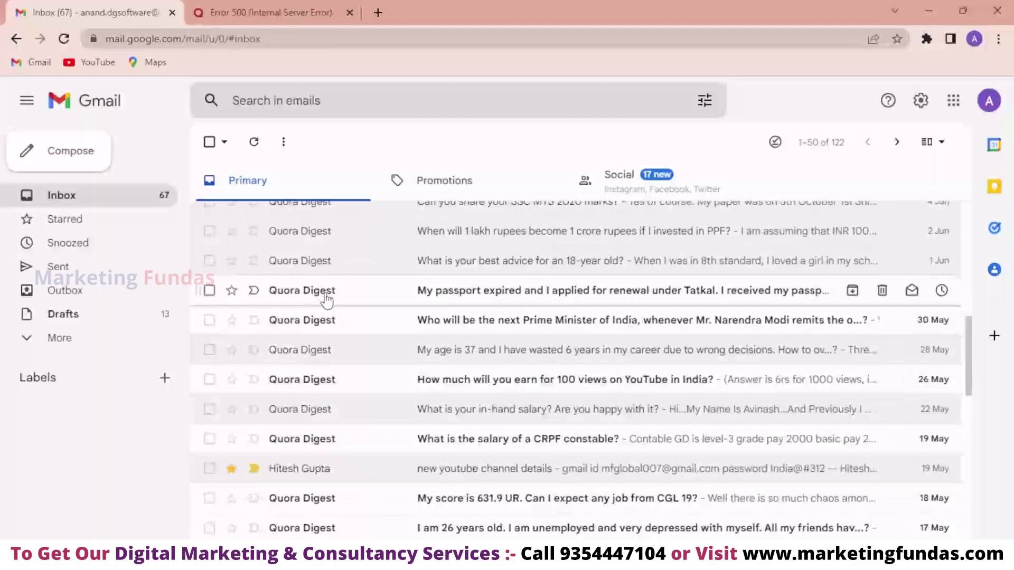
mouse_move(326, 293)
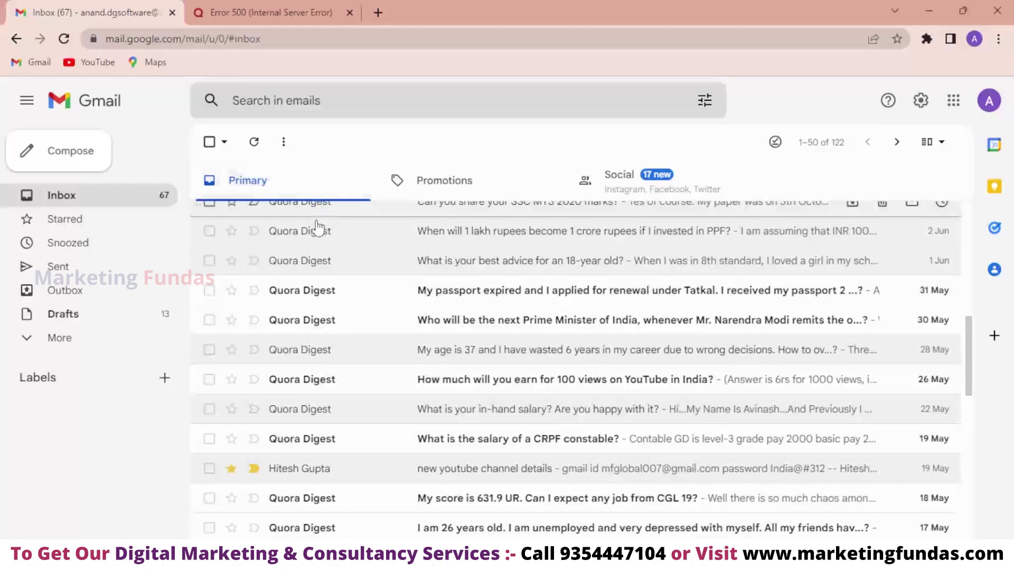
left_click(341, 327)
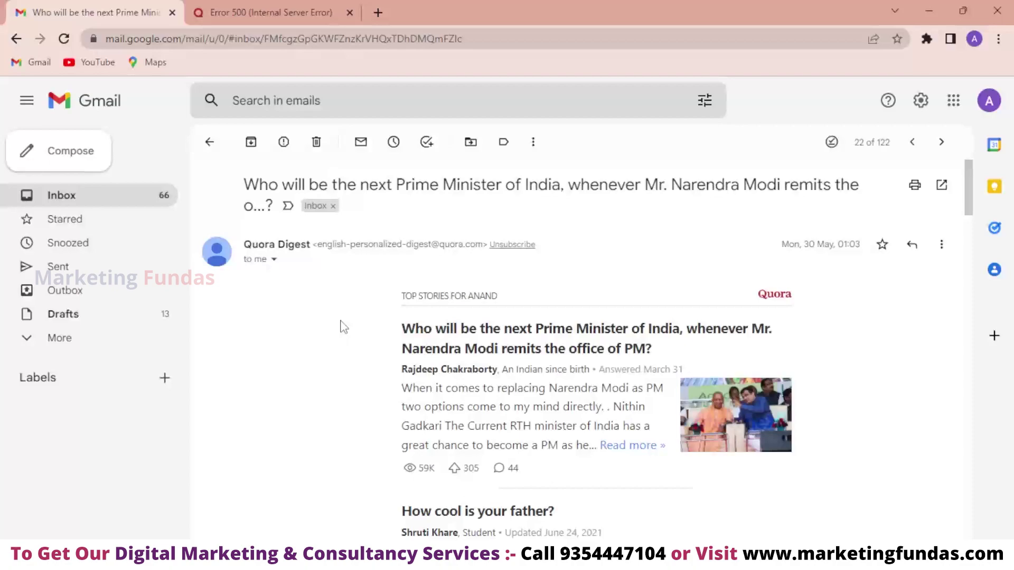
left_click(471, 142)
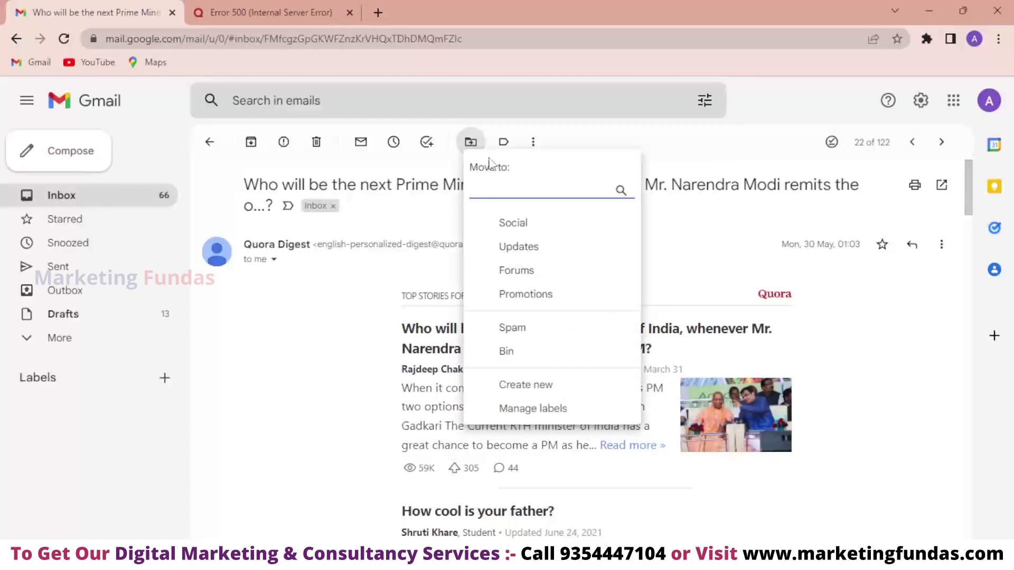
left_click(535, 299)
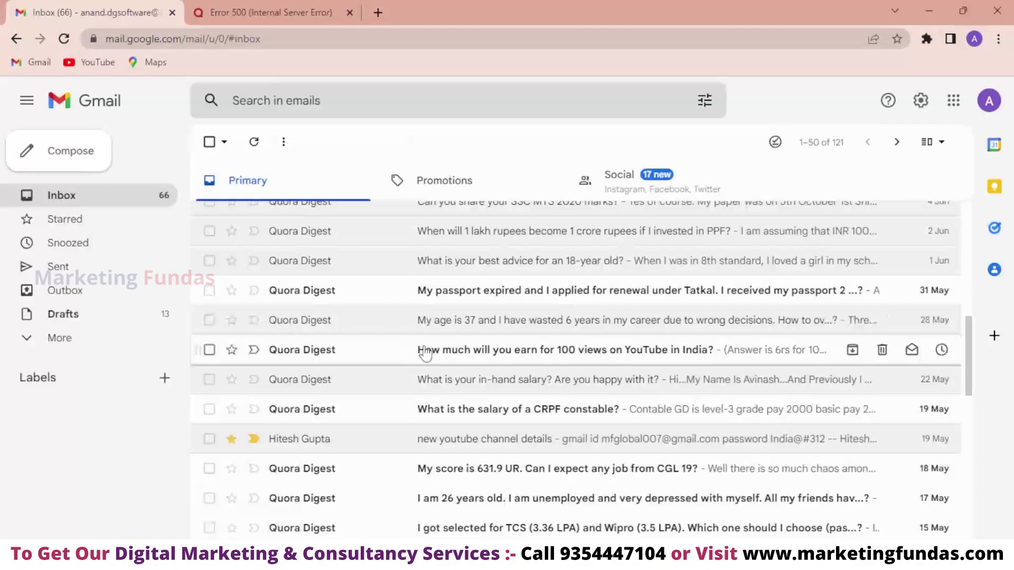
Reload the inbox and delete all 121 conversations in the Primary category, confirming the bulk action.
left_click(64, 40)
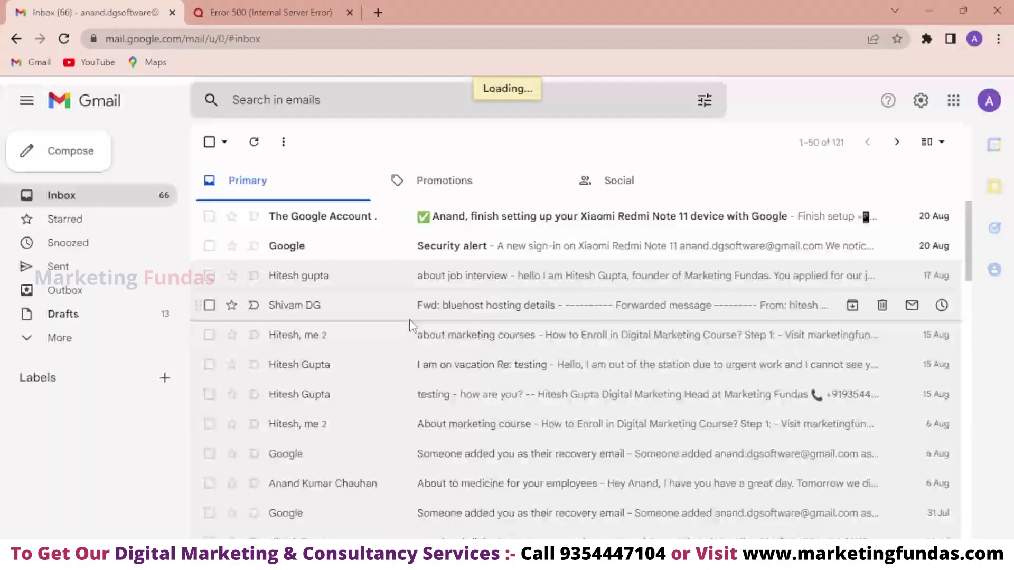
scroll(422, 342, "down", 10)
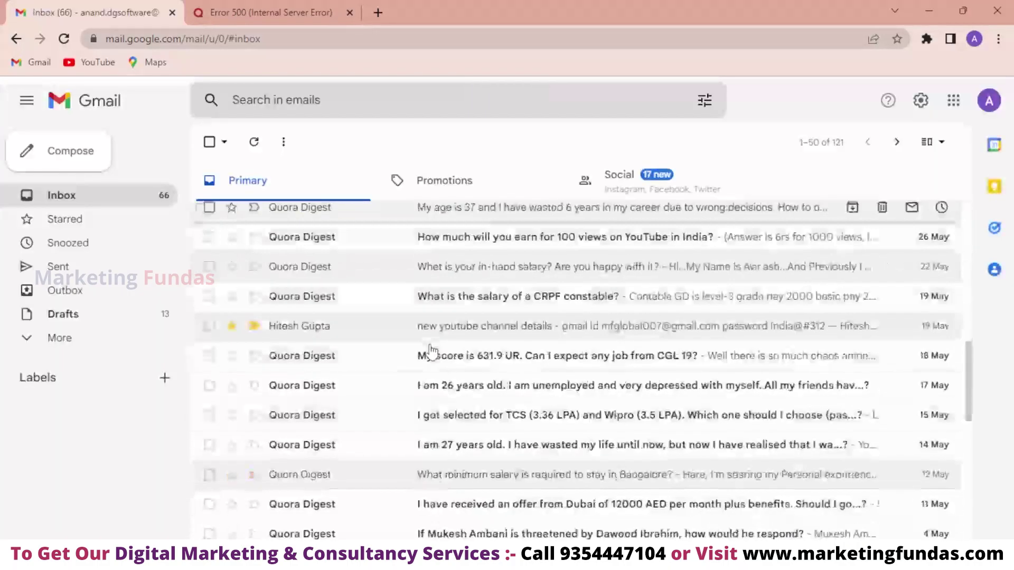
scroll(425, 350, "up", 3)
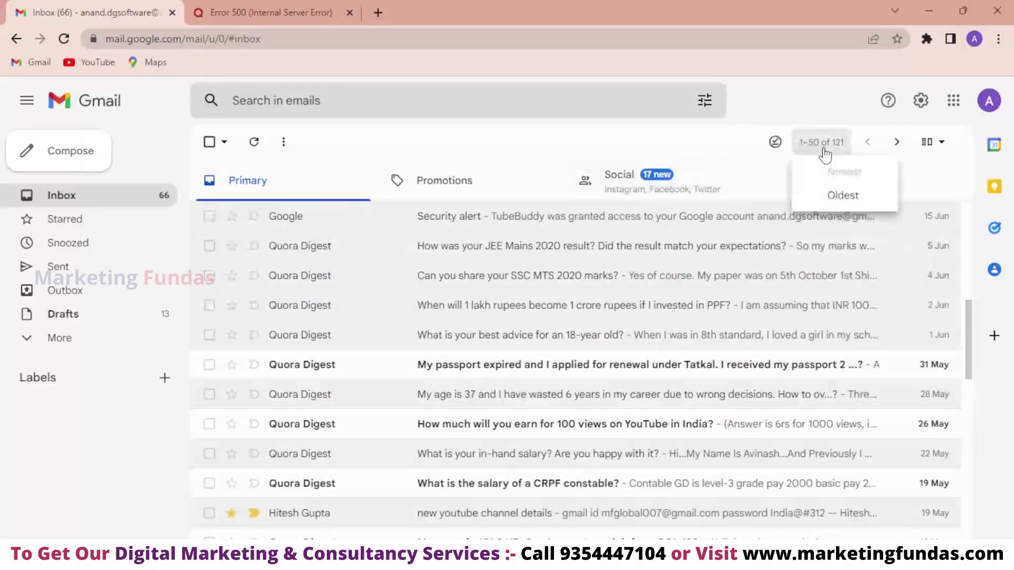
left_click(209, 143)
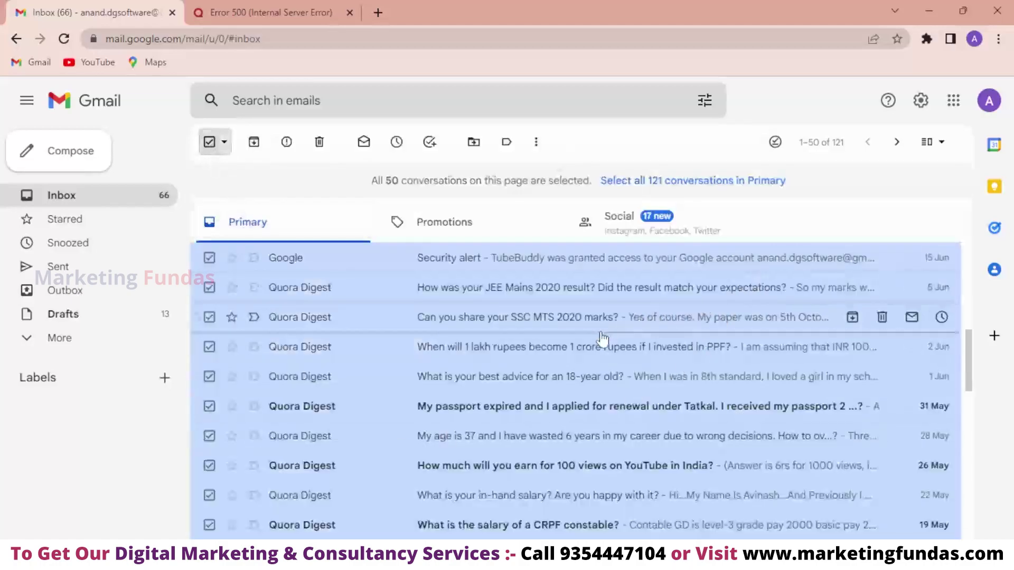
scroll(606, 275, "down", 15)
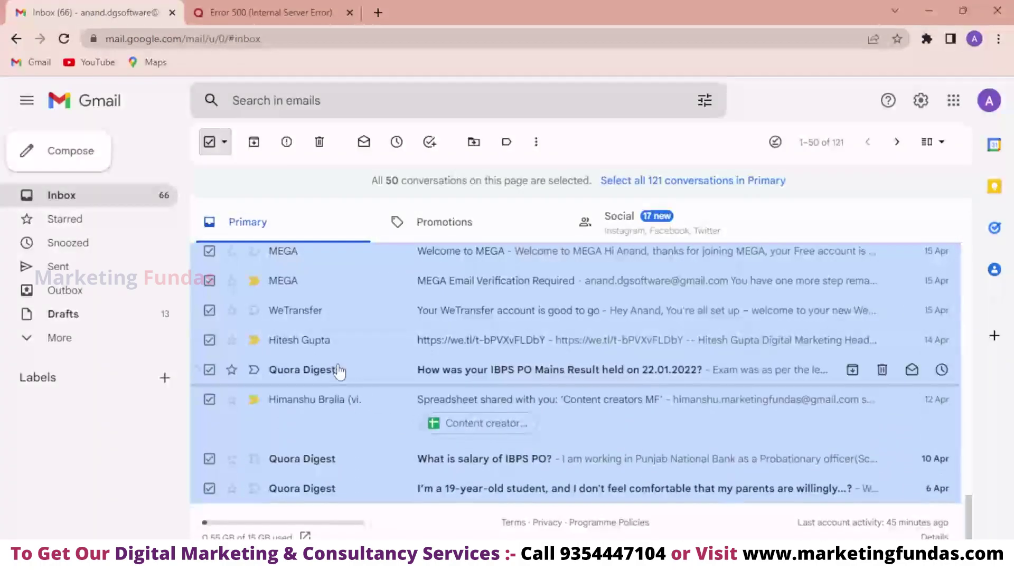
scroll(336, 371, "up", 10)
scroll(334, 371, "up", 5)
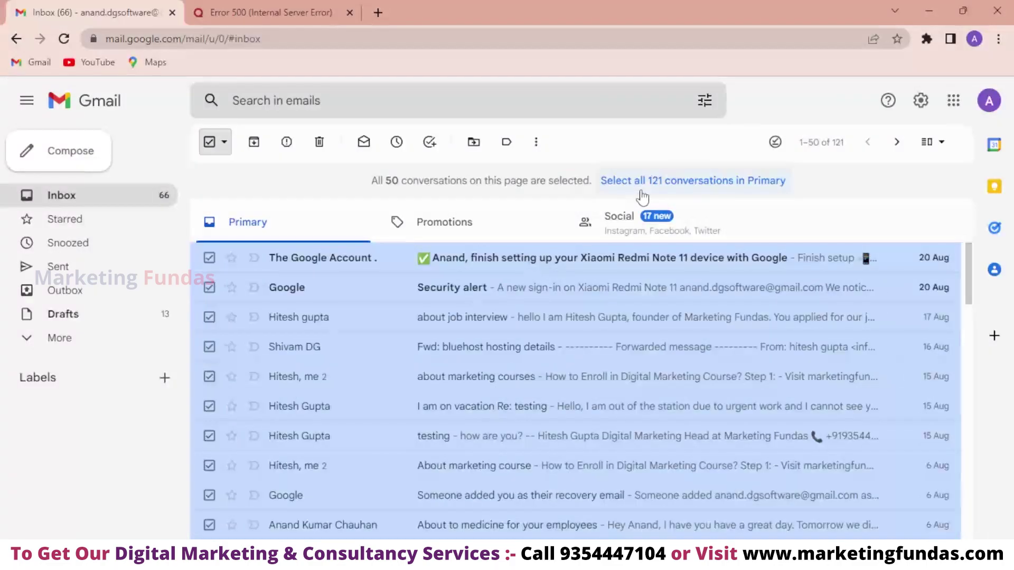
left_click(674, 186)
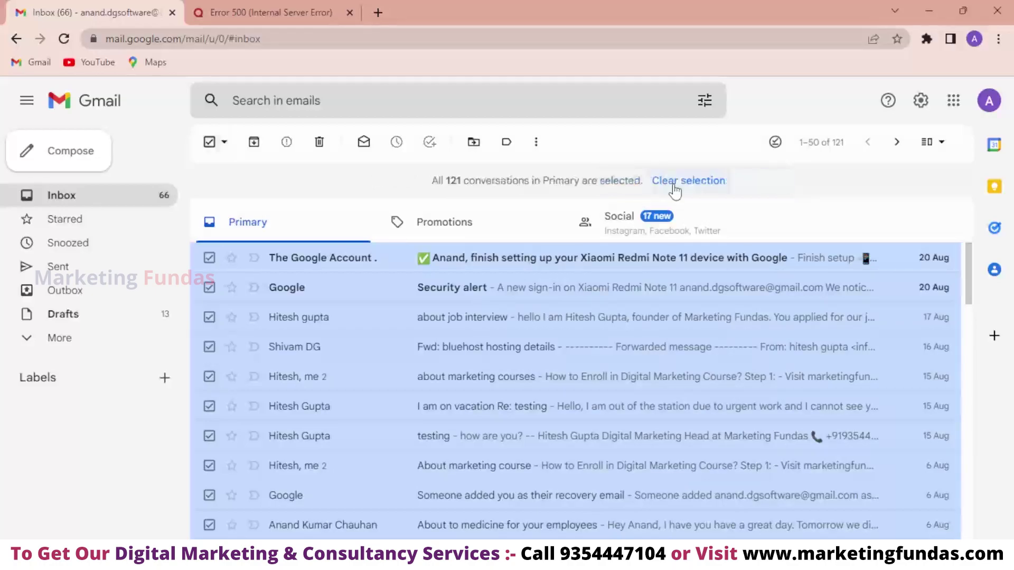
left_click(319, 142)
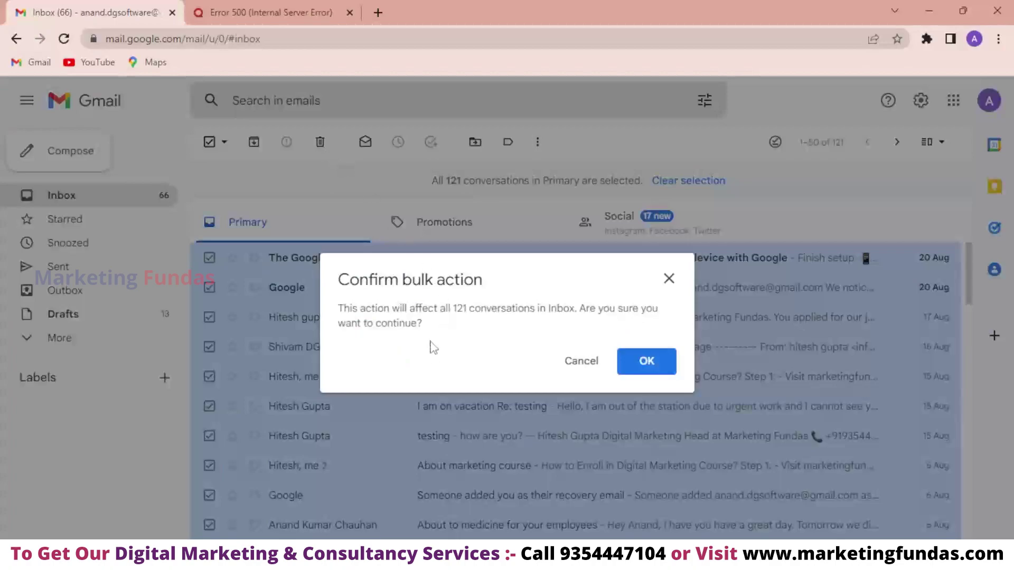
left_click(645, 363)
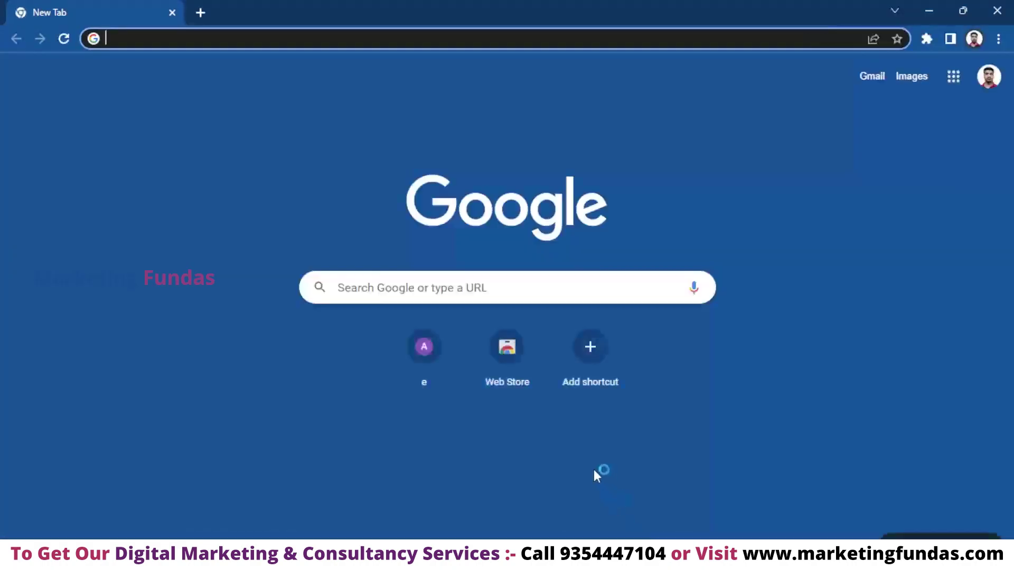
Open the Gmail inbox in the new browser window and show its Promotions category.
left_click(869, 80)
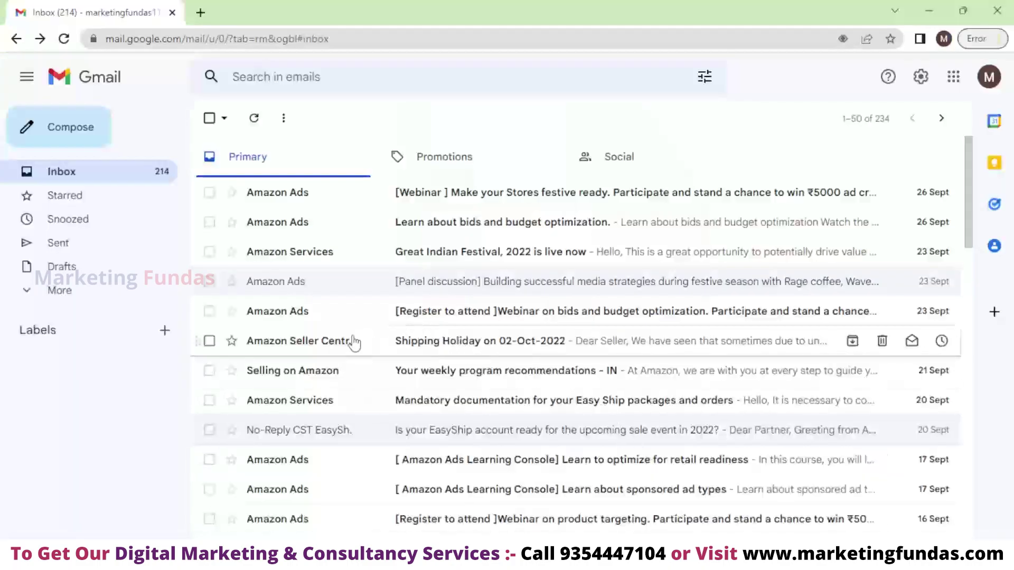
left_click(434, 168)
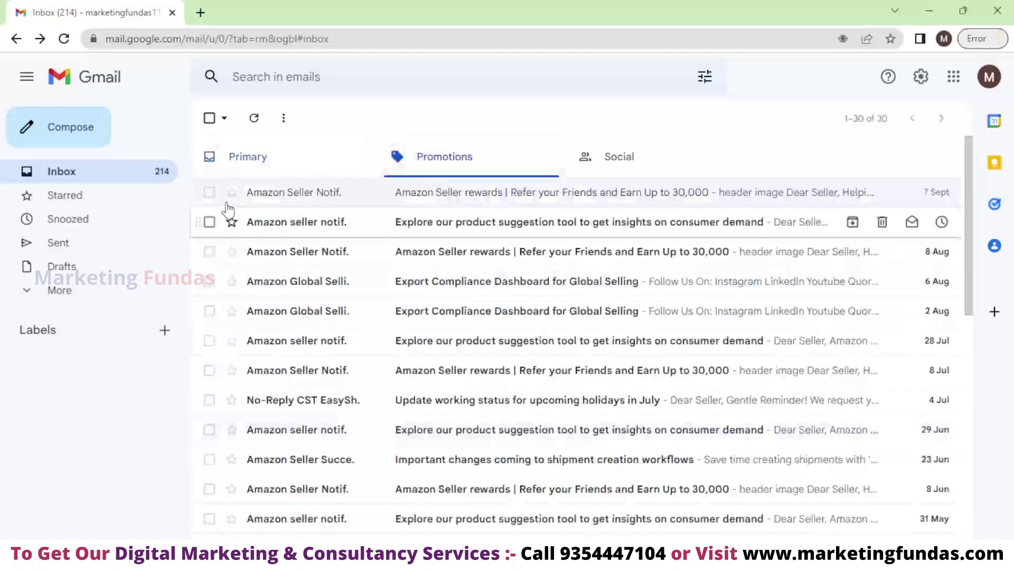
Select all conversations in the Promotions category and check the selected list down to its oldest email and its conversation count.
left_click(209, 118)
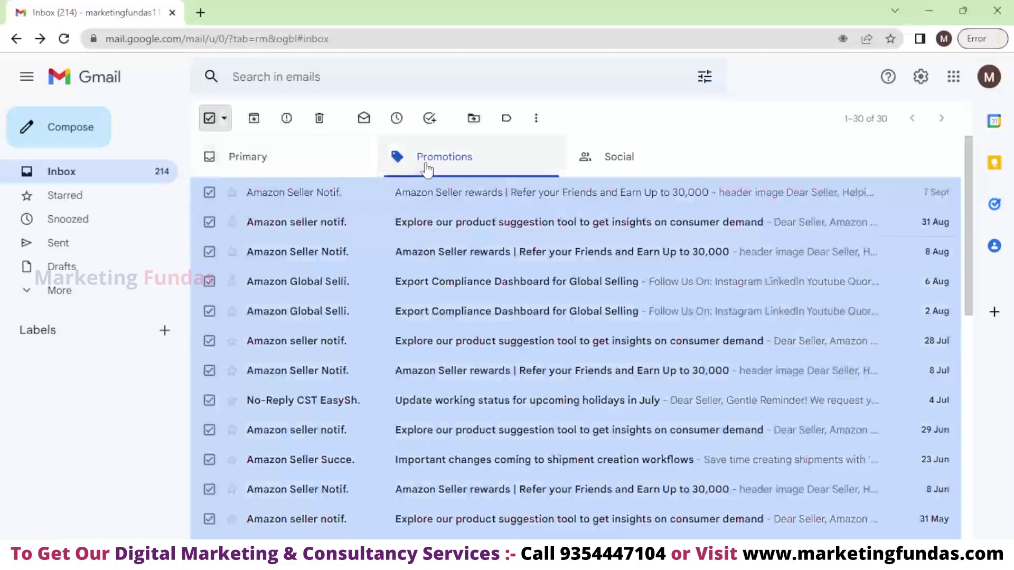
left_click(224, 119)
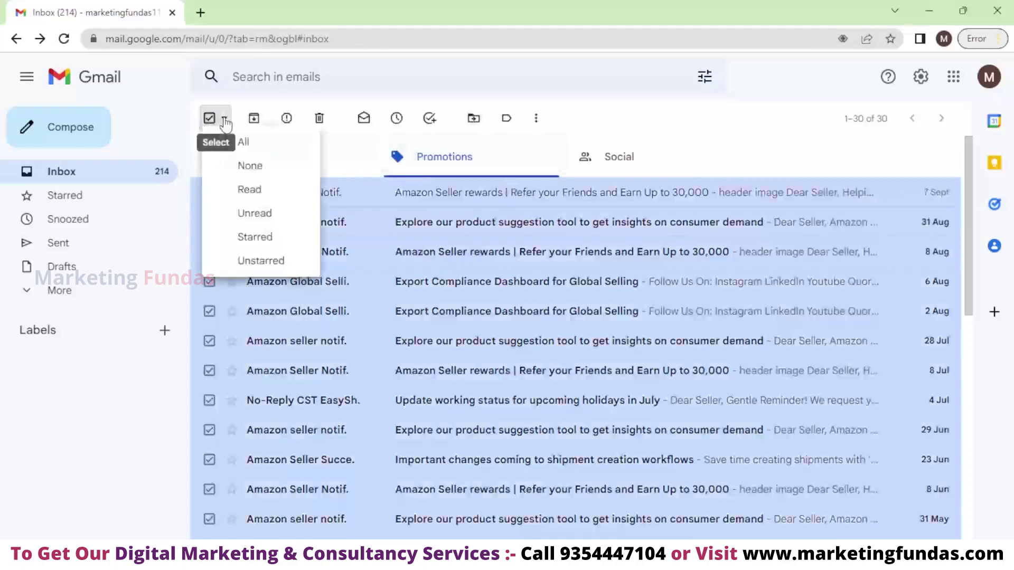
left_click(248, 143)
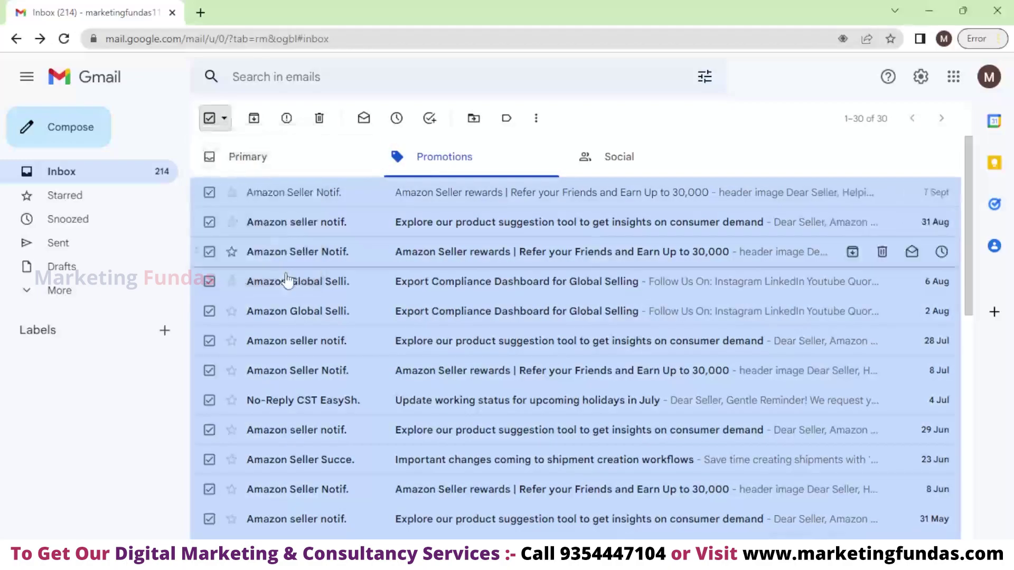
scroll(350, 409, "down", 6)
scroll(350, 409, "down", 4)
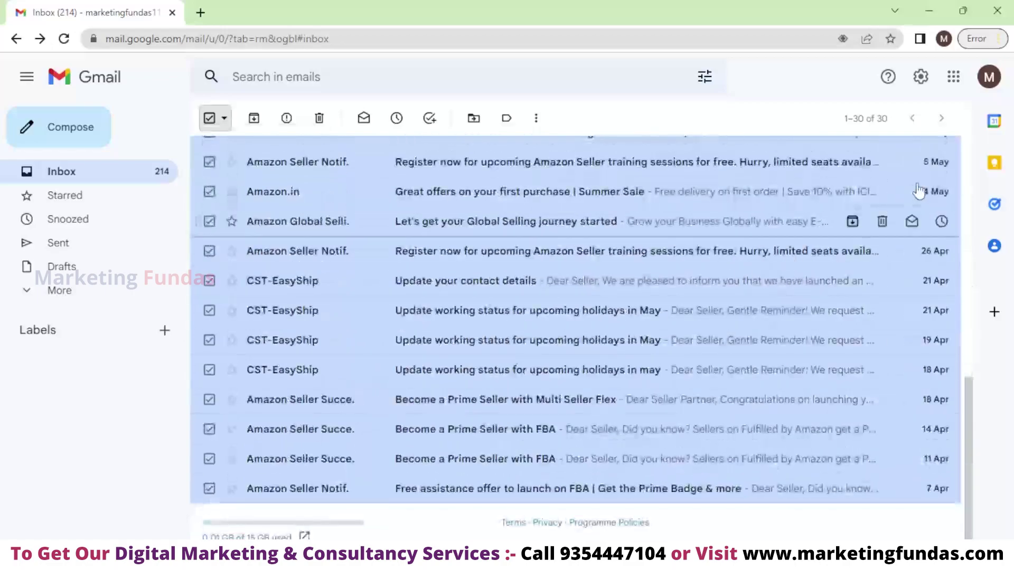
left_click(891, 125)
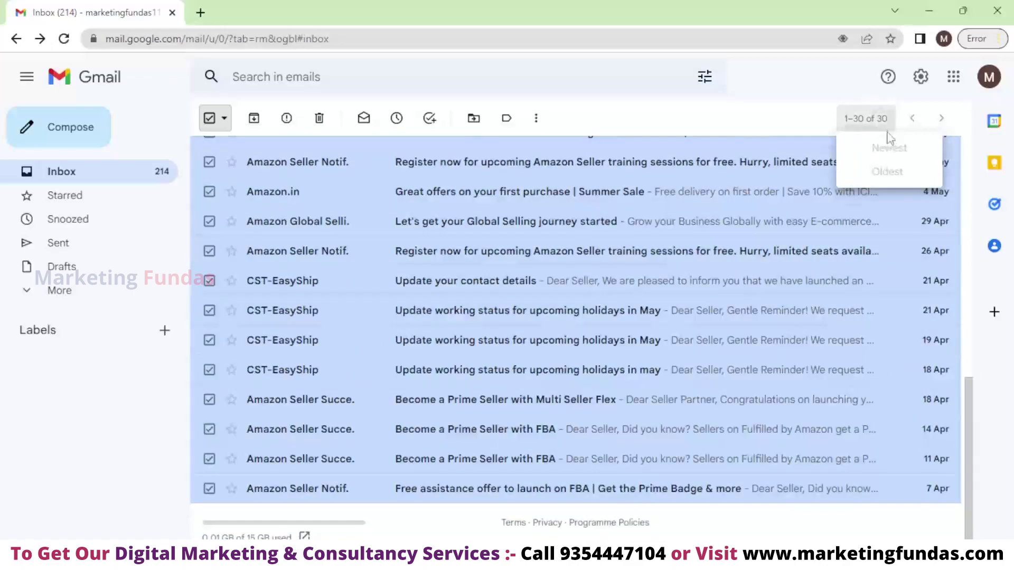
scroll(514, 254, "up", 5)
scroll(400, 432, "up", 5)
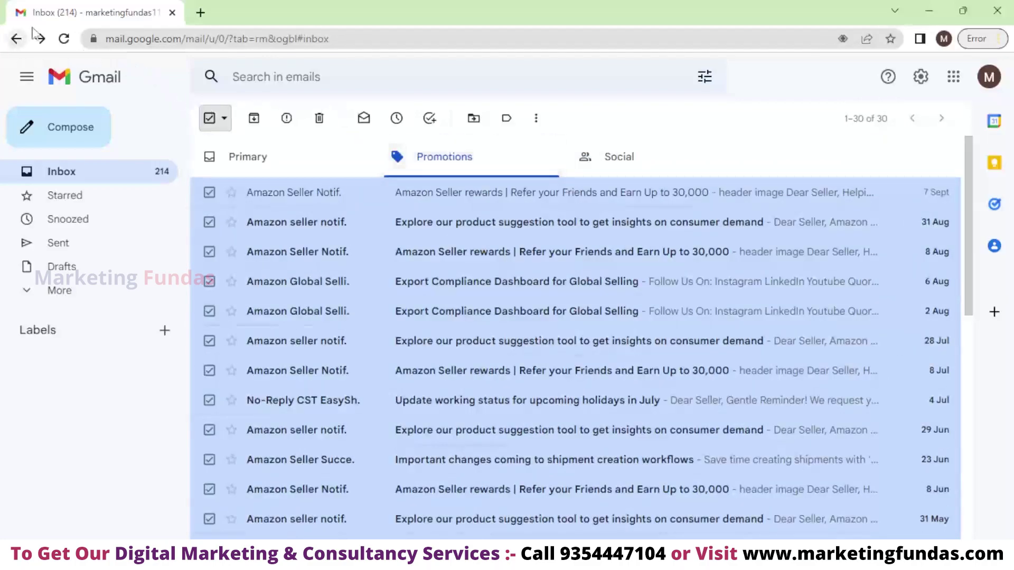
Select all 234 conversations in the Primary category and delete them, confirming the bulk action.
left_click(240, 162)
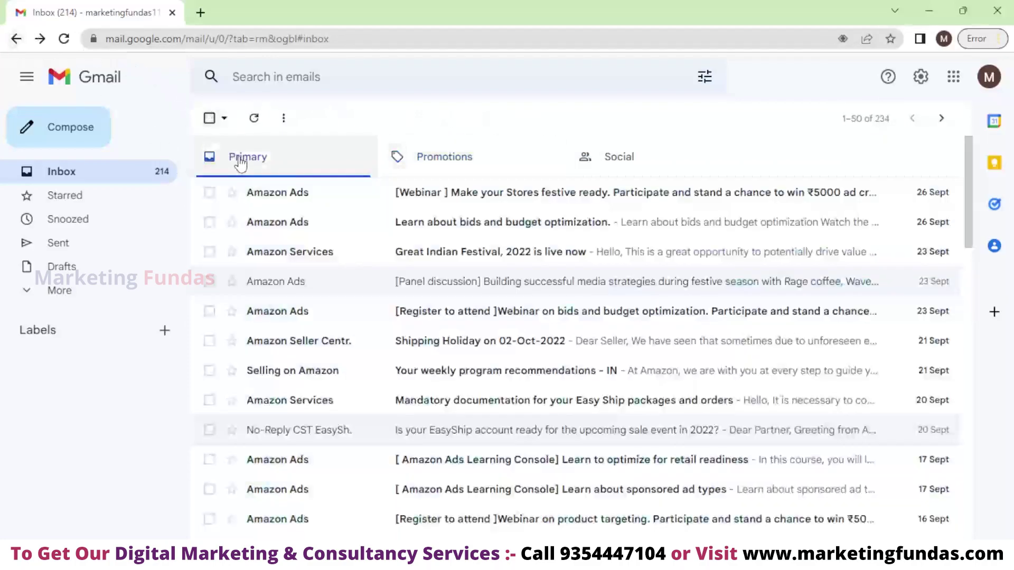
left_click(886, 128)
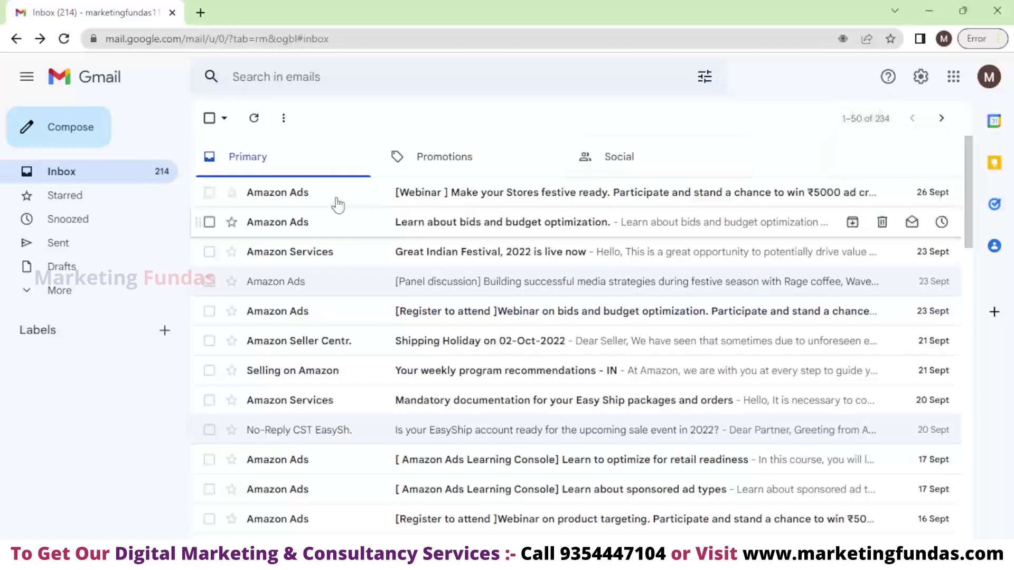
left_click(210, 118)
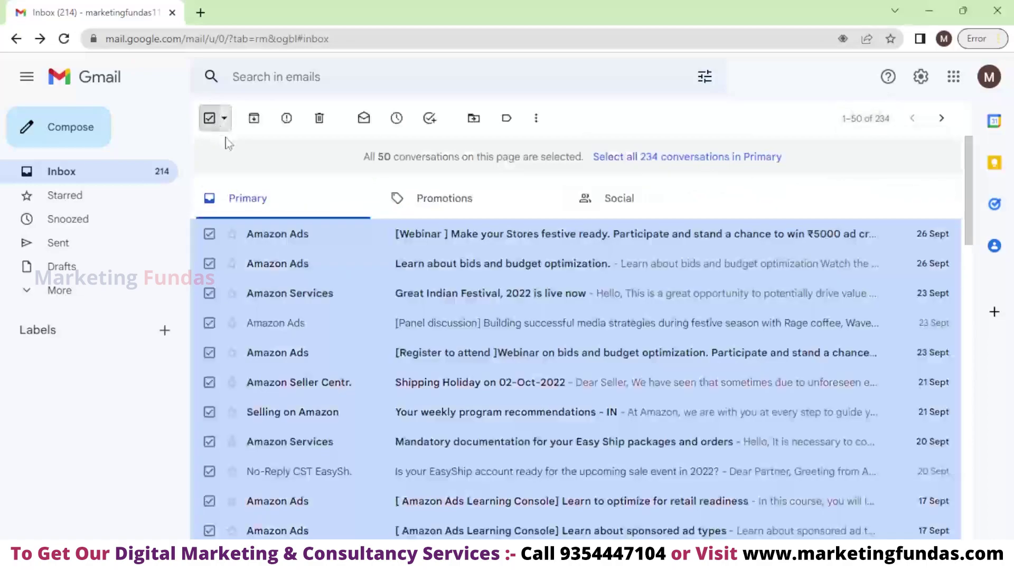
left_click(636, 158)
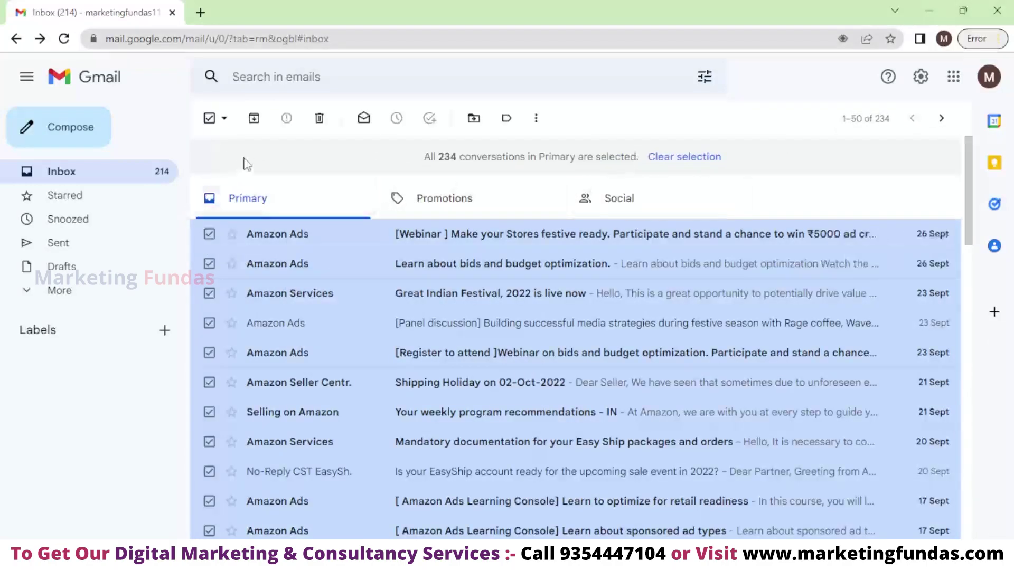
left_click(321, 120)
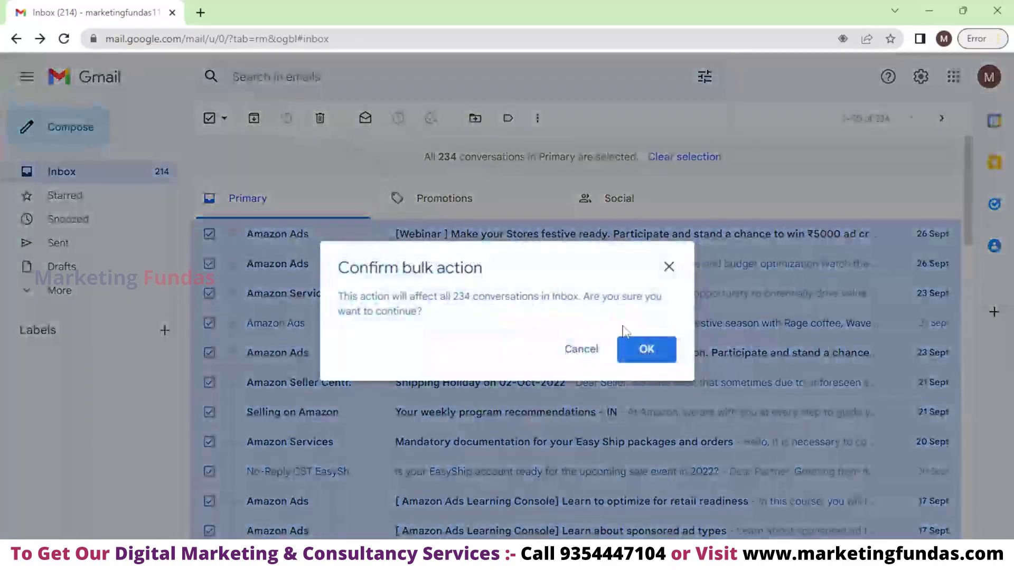
left_click(657, 348)
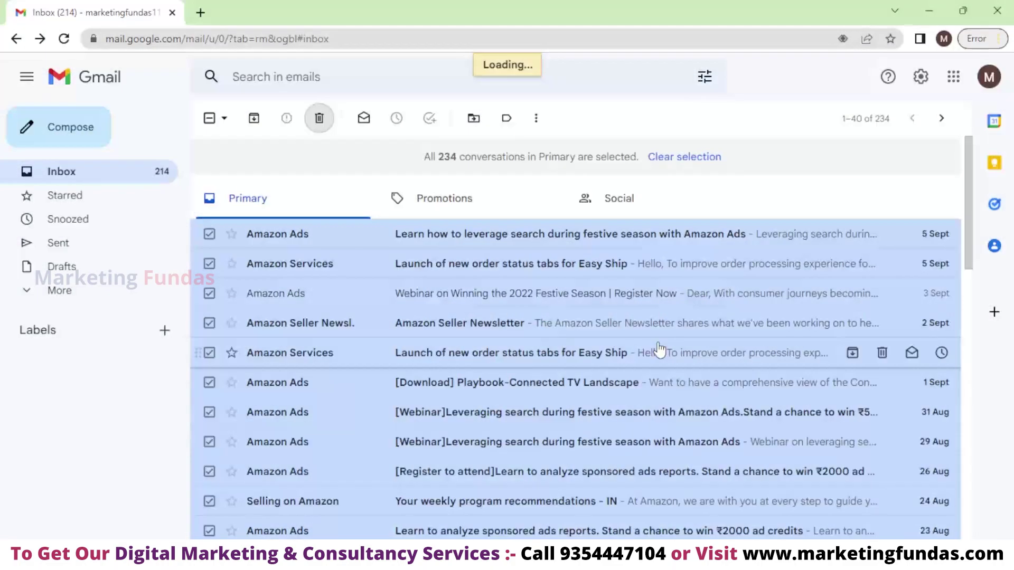